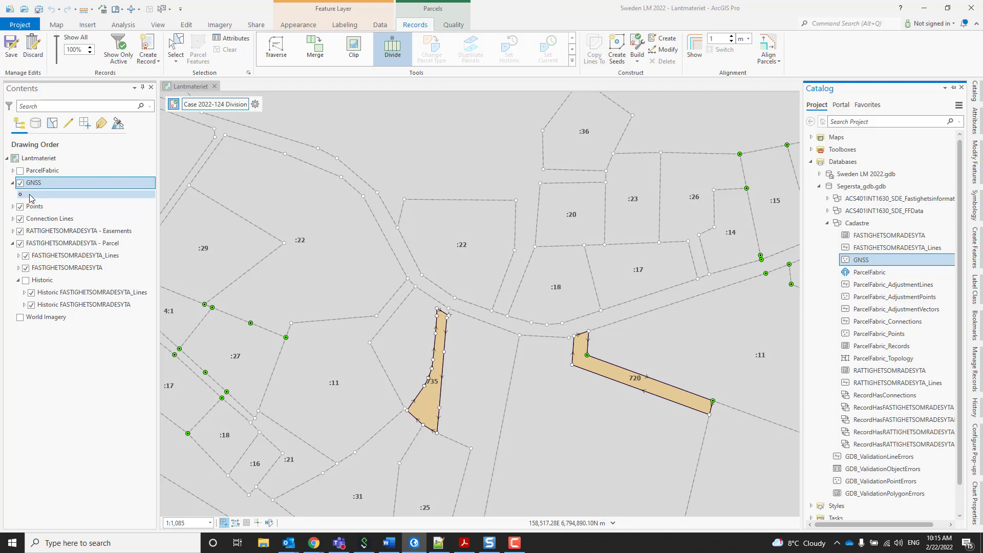
- Symbolize the GNSS layer's points with the red Circle 4 symbol and turn on the World Imagery layer
{"action": "right_click", "coordinate": [41, 185]}
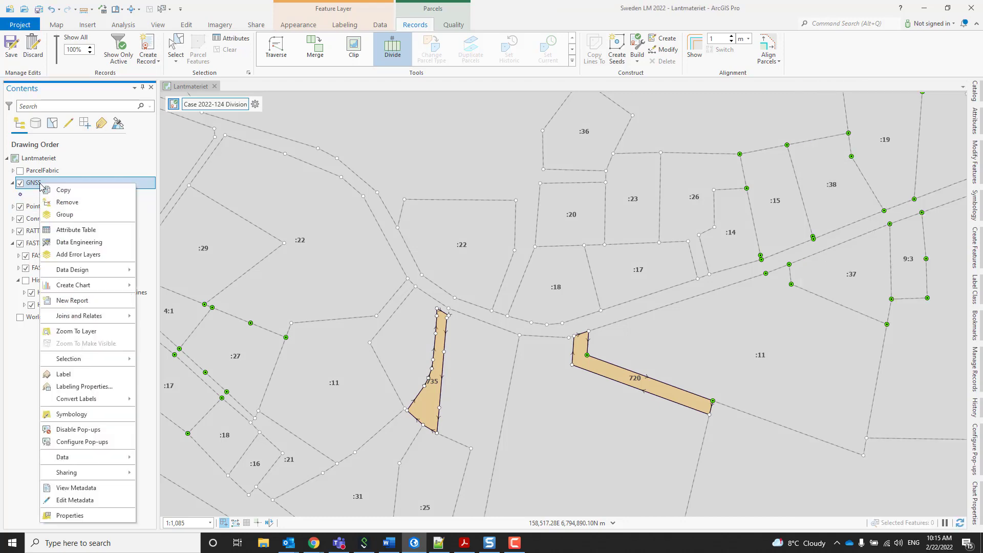
{"action": "left_click", "coordinate": [72, 332]}
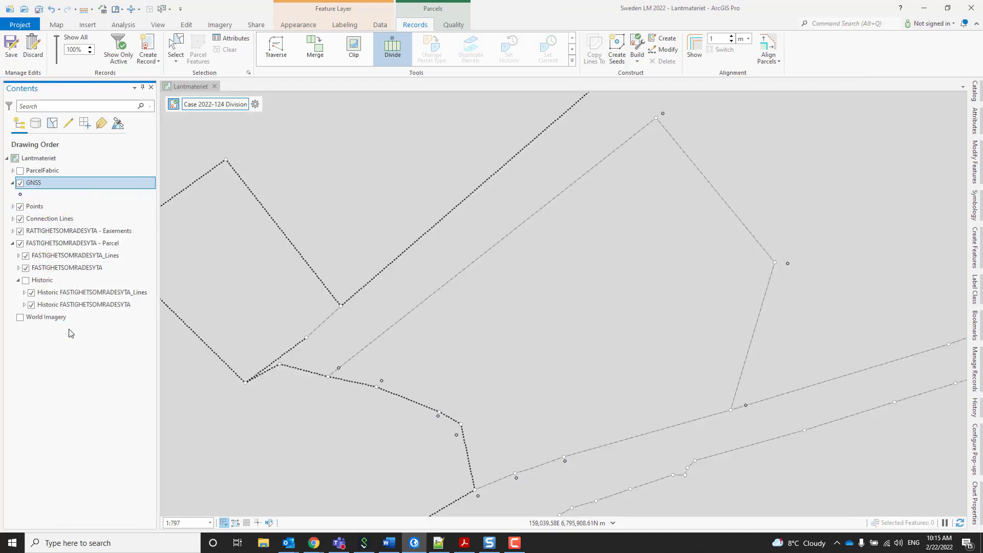
{"action": "left_click", "coordinate": [20, 195]}
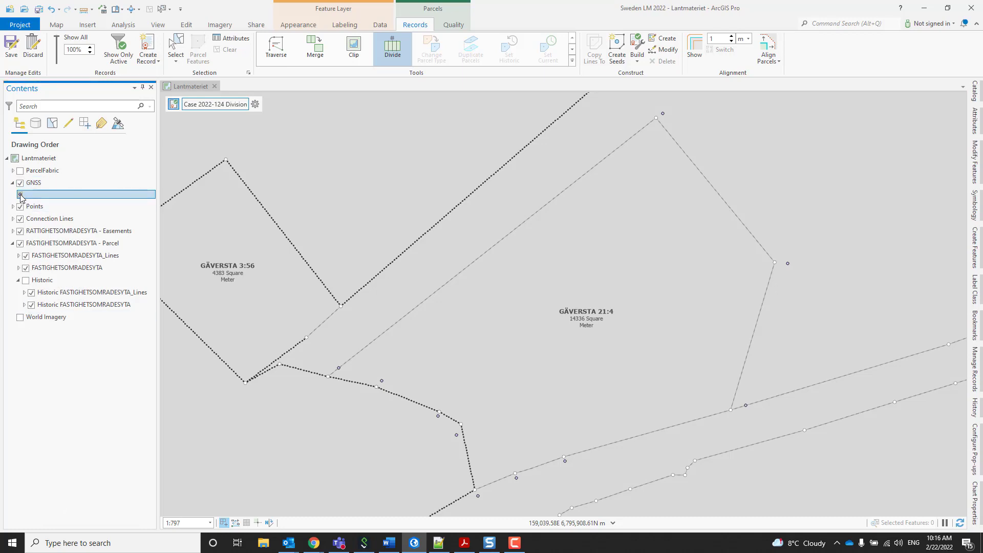
{"action": "left_click", "coordinate": [975, 205]}
{"action": "left_click", "coordinate": [928, 282]}
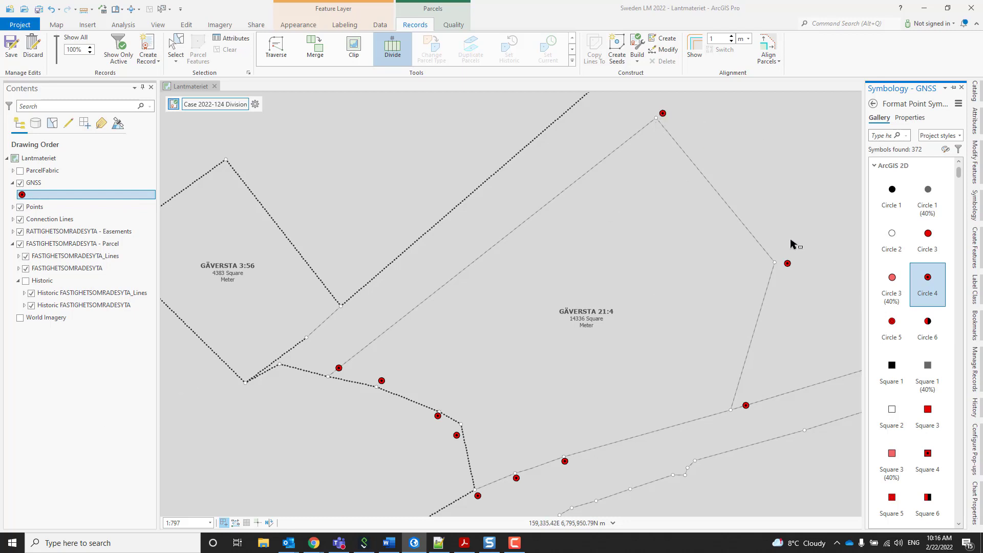
{"action": "left_click", "coordinate": [21, 319]}
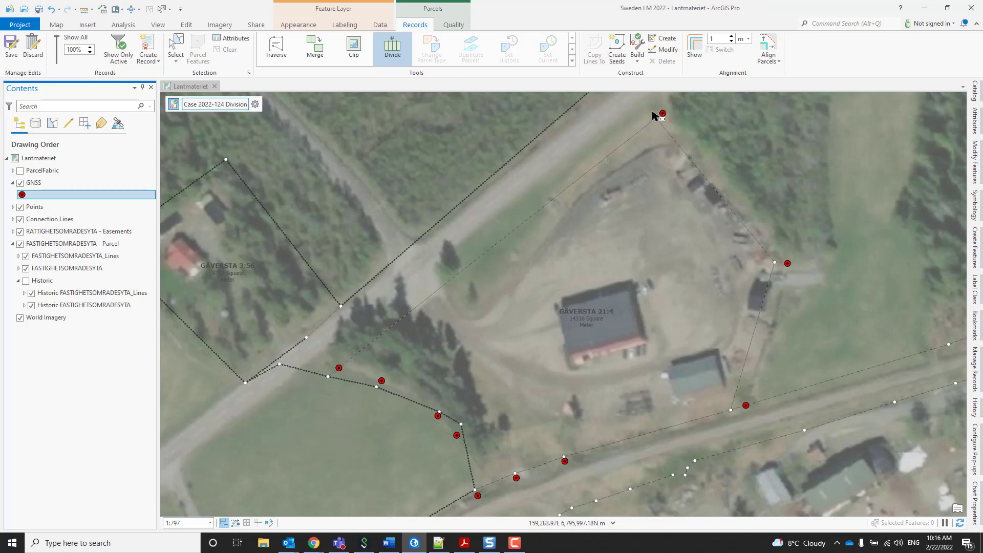
{"action": "left_click", "coordinate": [83, 9]}
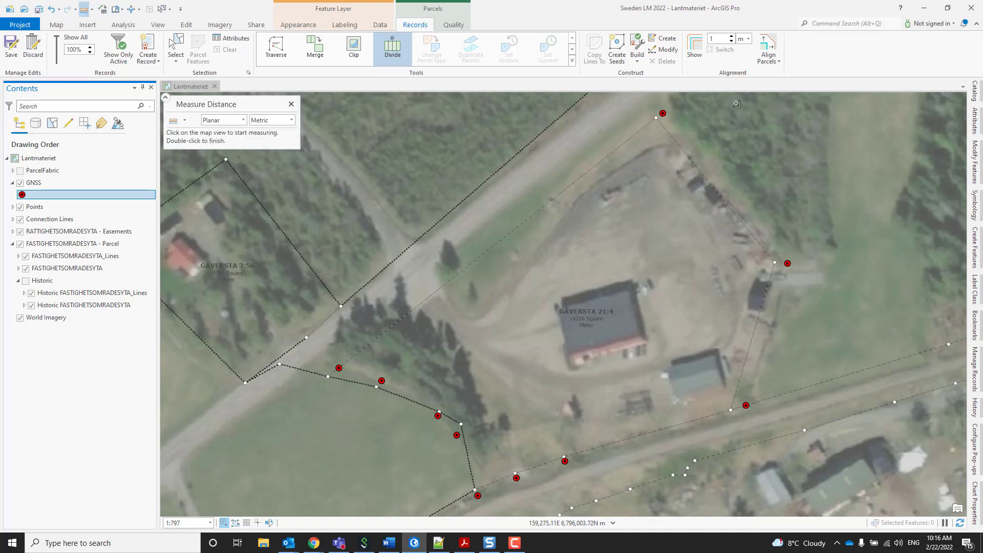
{"action": "left_click", "coordinate": [663, 114]}
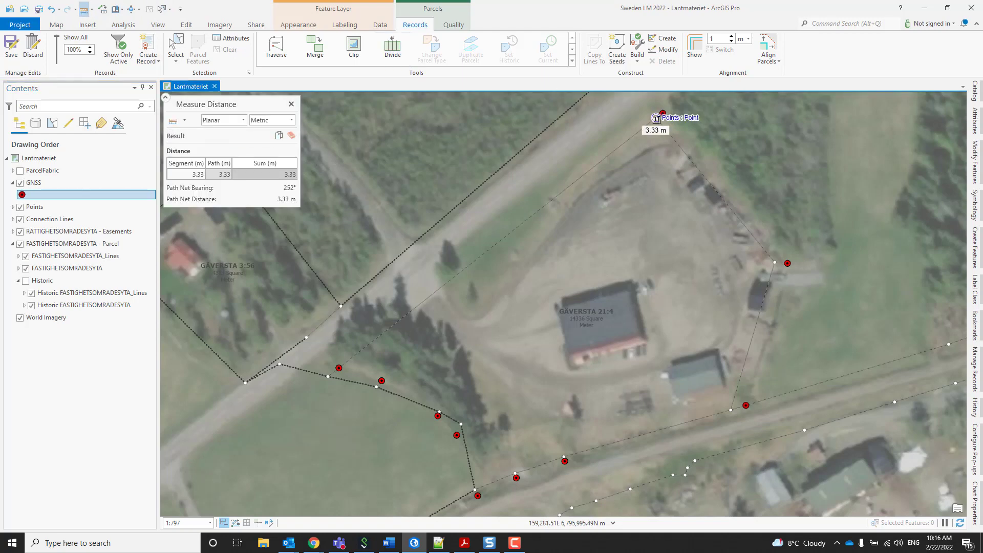
{"action": "double_click", "coordinate": [656, 118]}
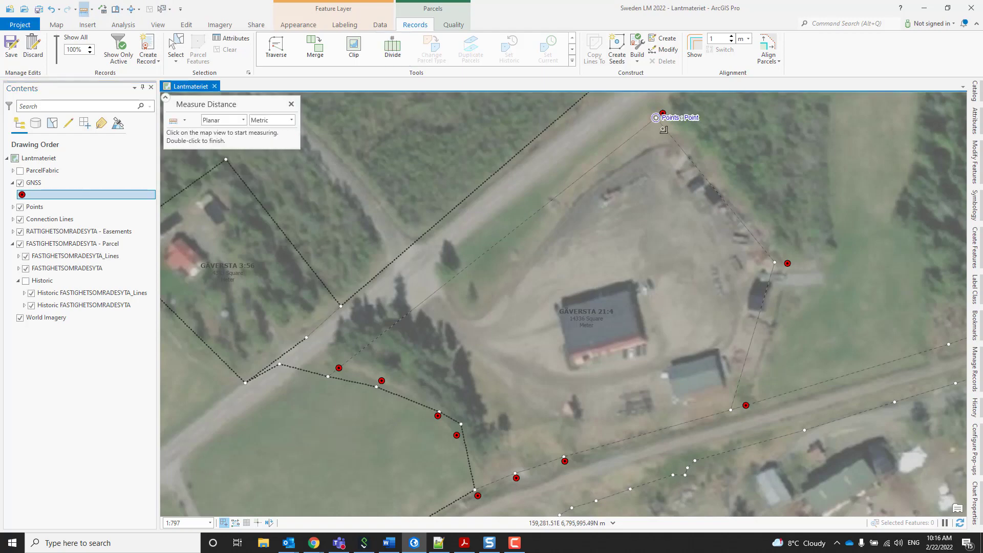
{"action": "left_click", "coordinate": [788, 263]}
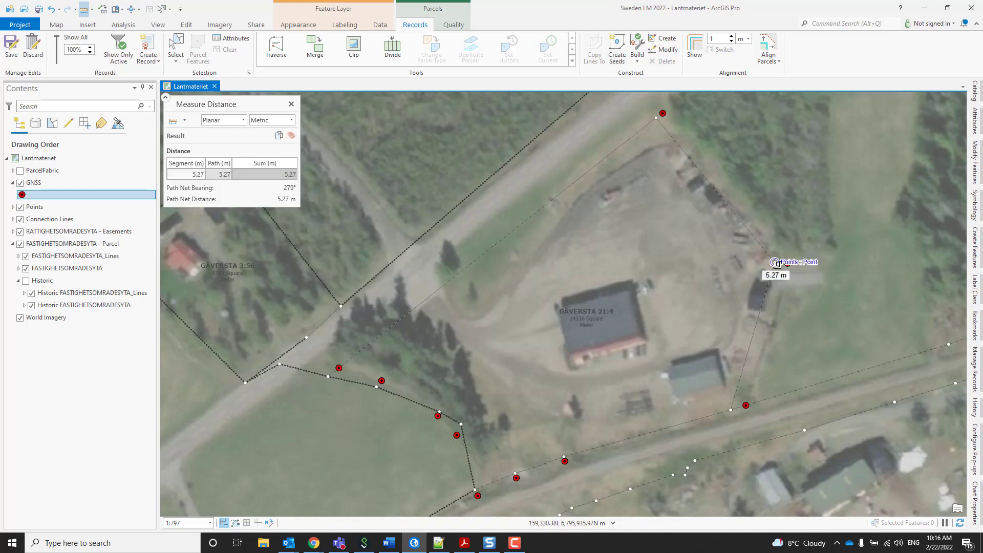
{"action": "double_click", "coordinate": [777, 264]}
{"action": "left_click", "coordinate": [292, 104]}
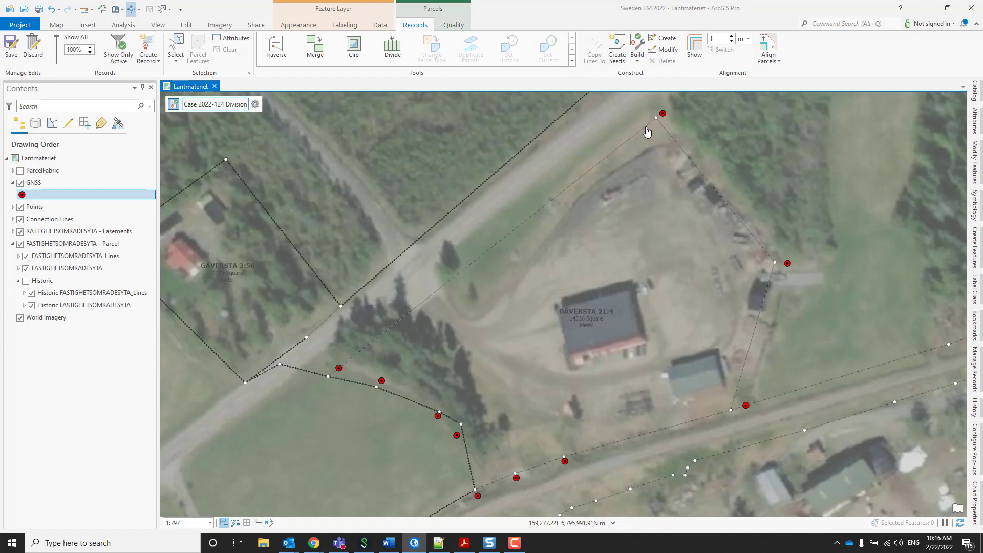
- Examine the GNSS layer's attribute table for the coordinates and the XY and Z accuracy, and close it
{"action": "right_click", "coordinate": [45, 188]}
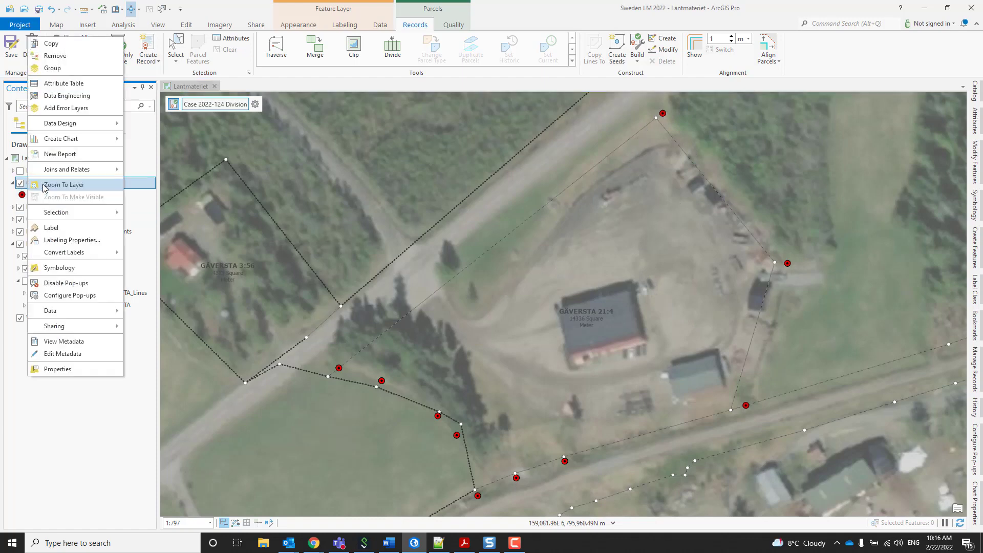
{"action": "left_click", "coordinate": [59, 84]}
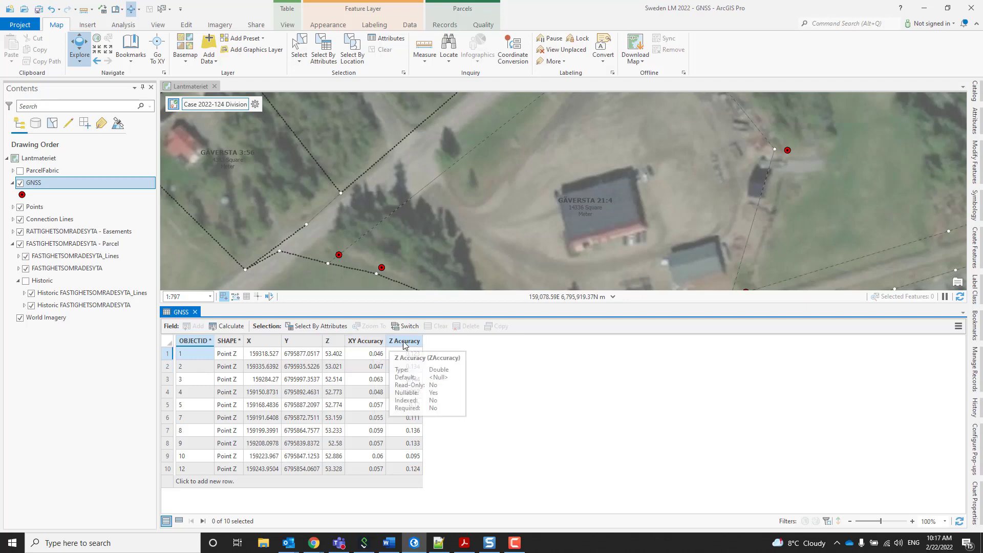
{"action": "left_click", "coordinate": [195, 312]}
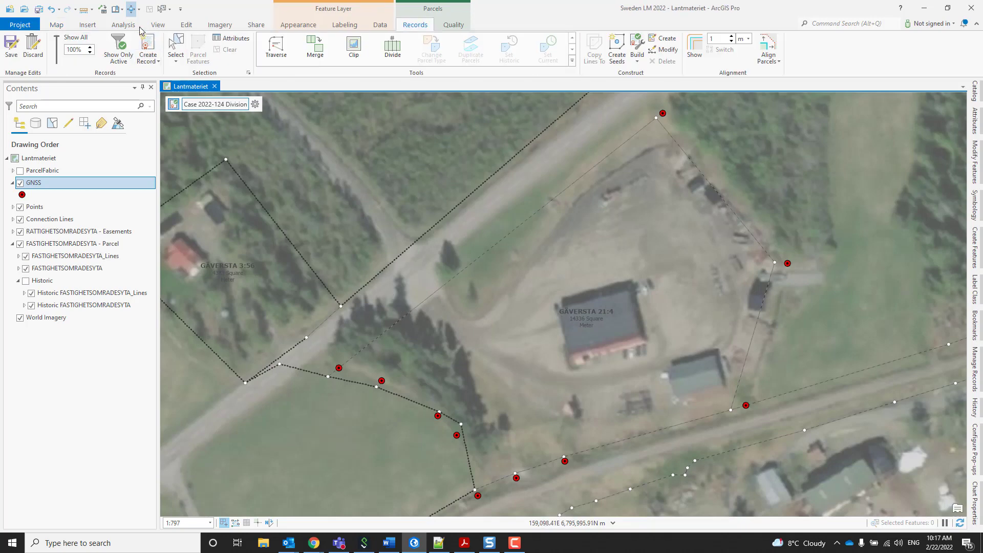
- Open the Import Parcel Fabric Points geoprocessing tool from the Parcel Tools toolbox
{"action": "left_click", "coordinate": [124, 25]}
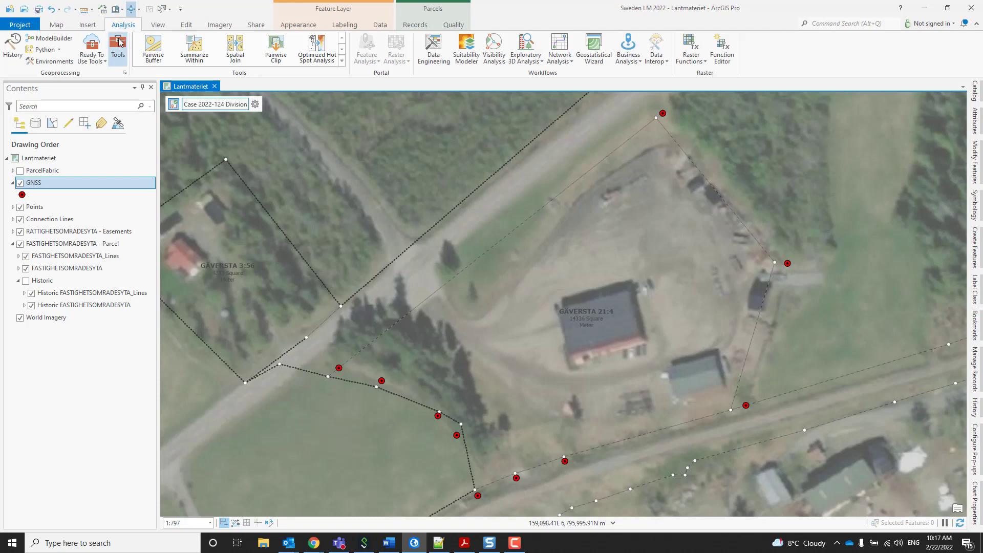
{"action": "left_click", "coordinate": [118, 49]}
{"action": "left_click", "coordinate": [467, 107]}
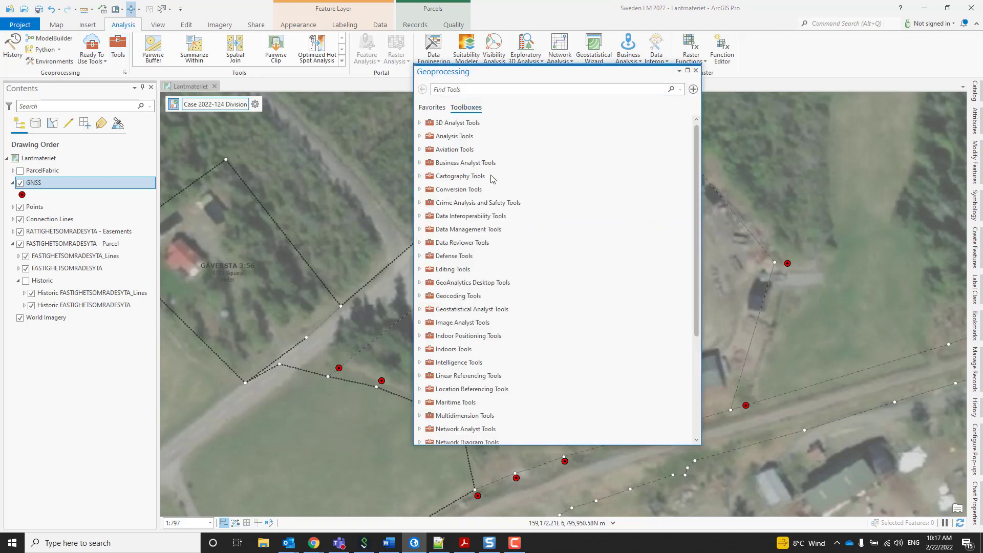
{"action": "scroll", "coordinate": [512, 302], "scroll_direction": "down", "scroll_amount": 3}
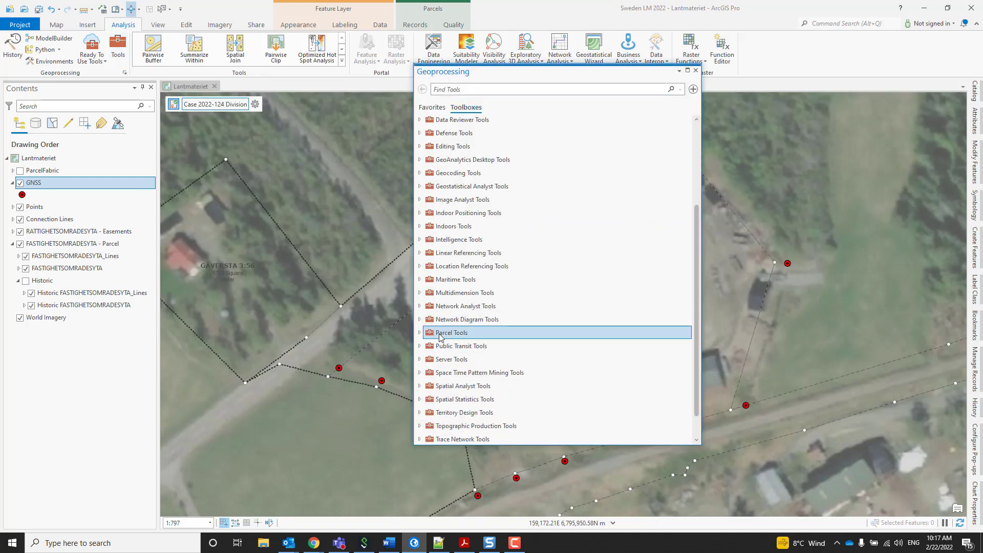
{"action": "left_click", "coordinate": [422, 333]}
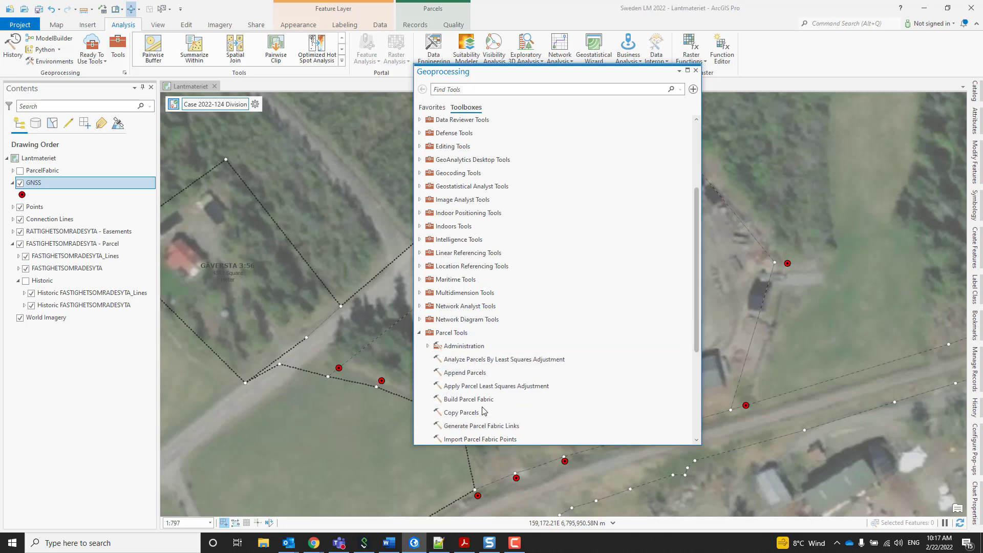
{"action": "scroll", "coordinate": [484, 411], "scroll_direction": "down", "scroll_amount": 1}
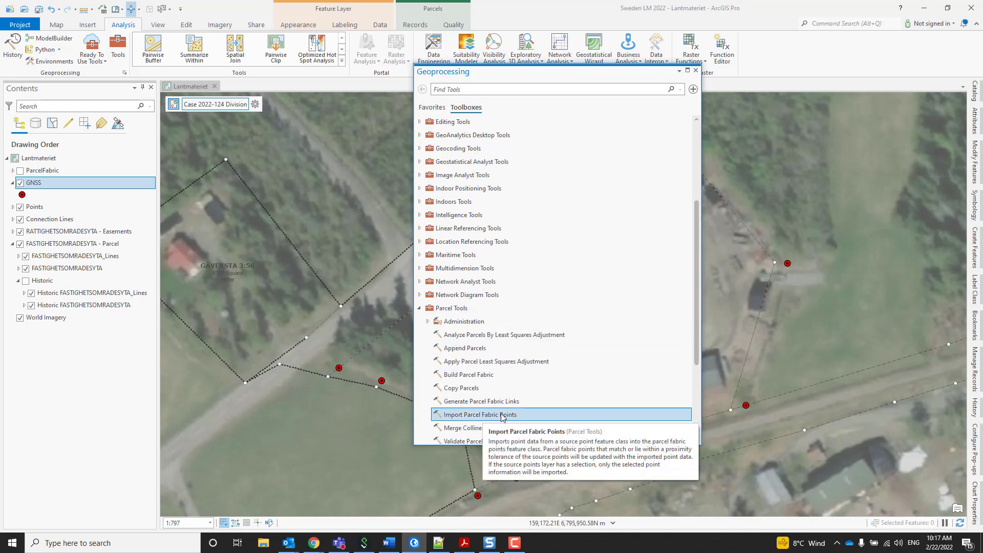
{"action": "left_click", "coordinate": [502, 415]}
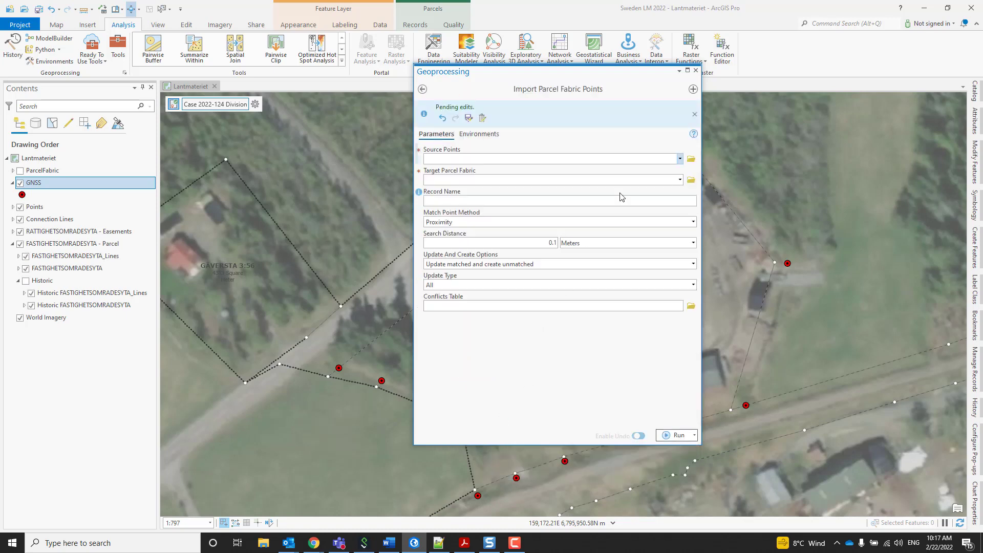
- Set GNSS as the source points and ParcelFabric as the target parcel fabric for the import
{"action": "left_click", "coordinate": [680, 159]}
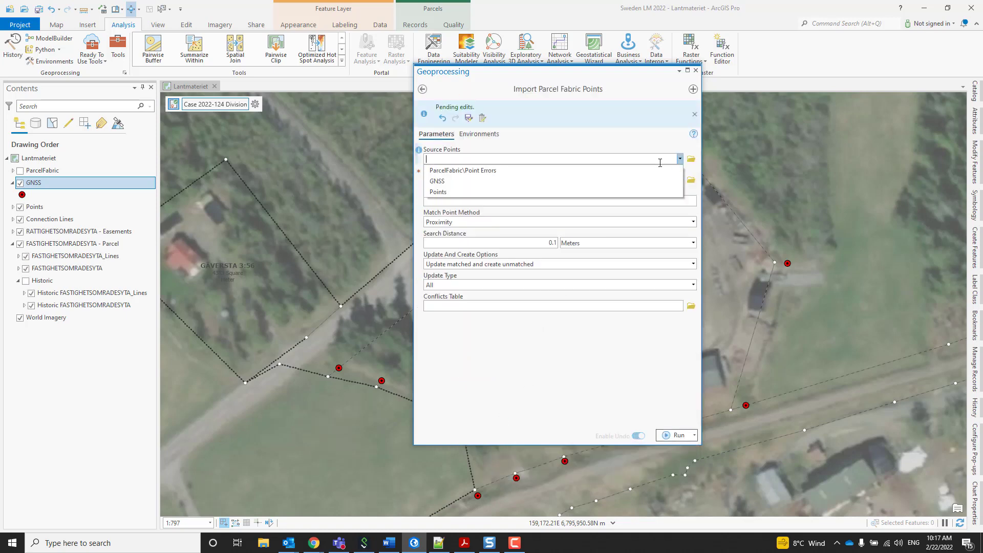
{"action": "left_click", "coordinate": [460, 184]}
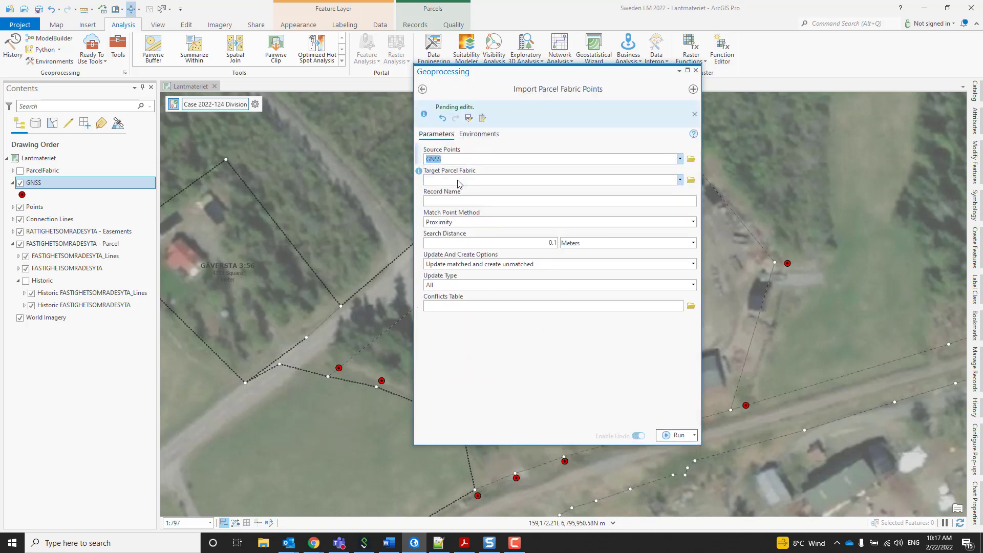
{"action": "left_click", "coordinate": [680, 179]}
{"action": "left_click", "coordinate": [624, 193]}
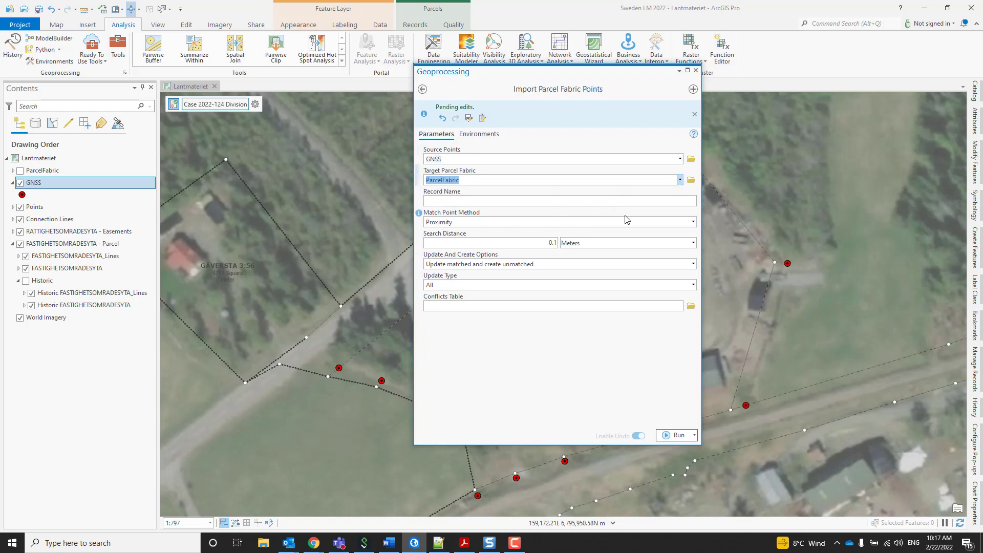
- Configure the import to match points by Proximity within a 7 meter search distance and only update matched points
{"action": "left_click", "coordinate": [694, 223]}
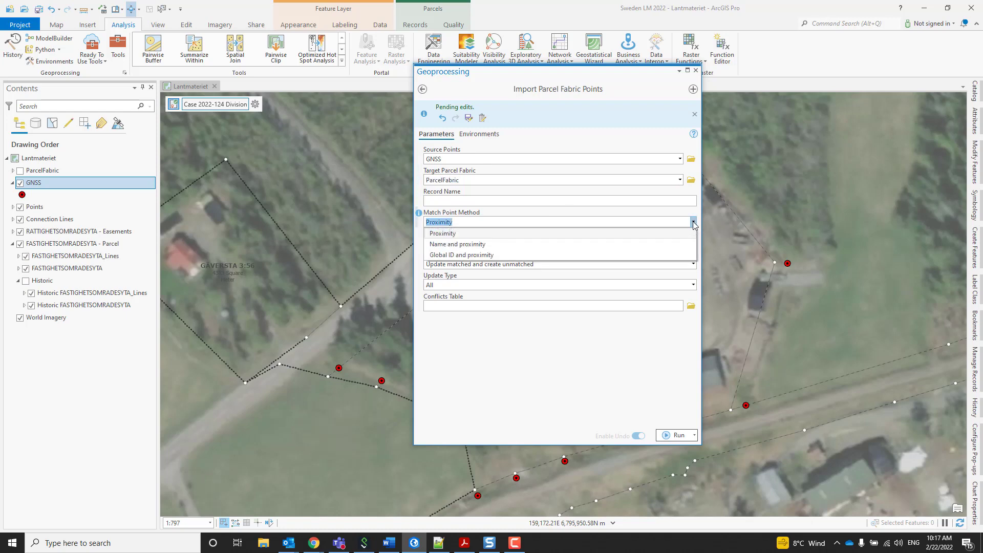
{"action": "left_click", "coordinate": [484, 233]}
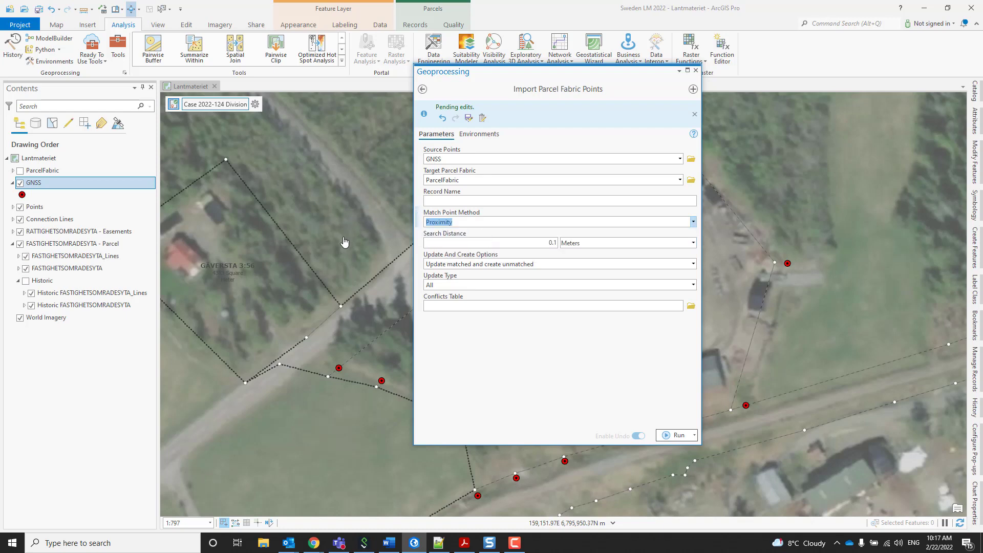
{"action": "left_click", "coordinate": [555, 244]}
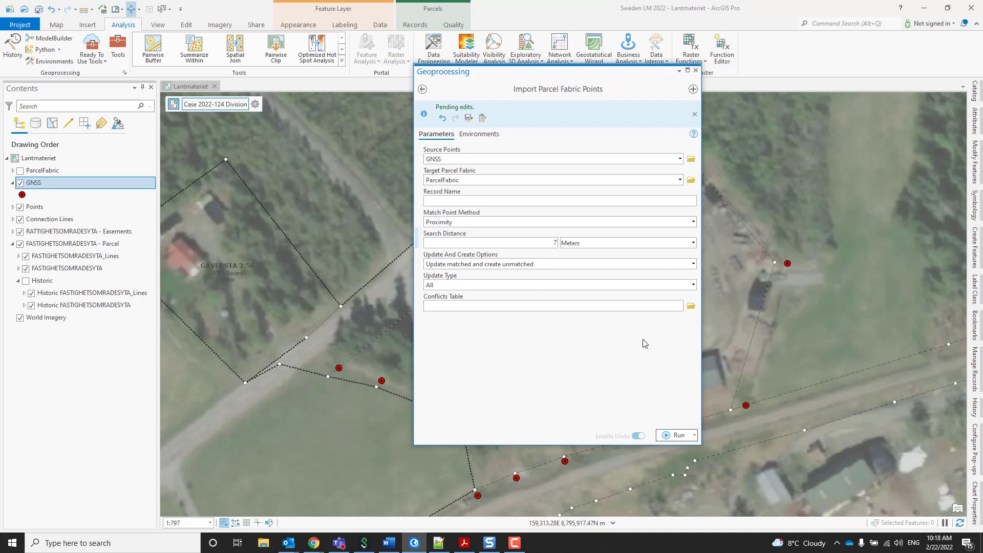
{"action": "left_click", "coordinate": [677, 264]}
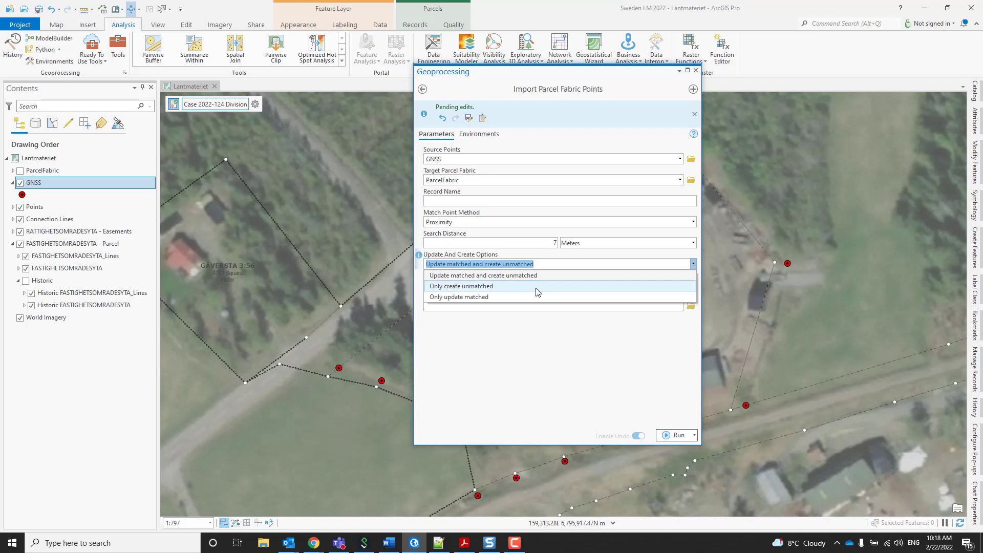
{"action": "left_click", "coordinate": [509, 297]}
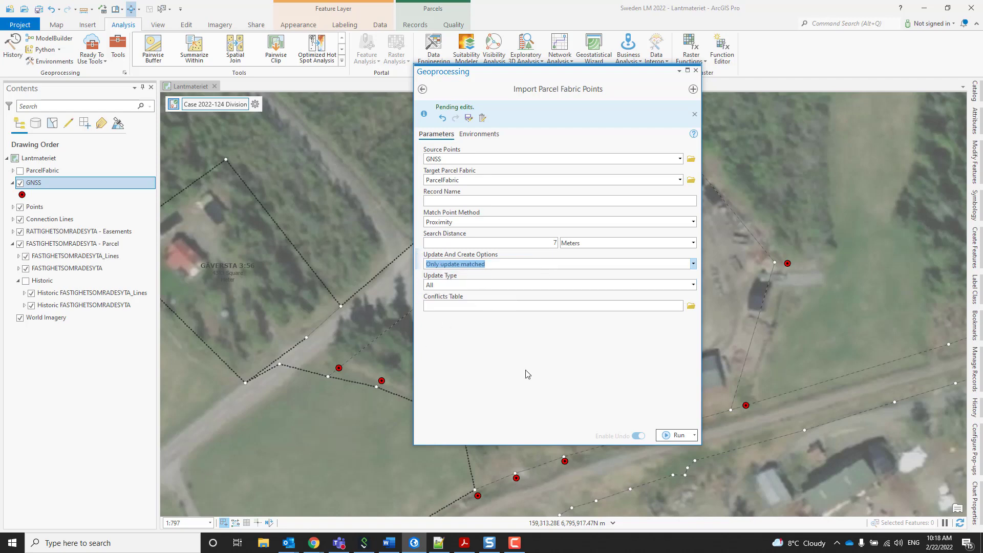
- Discard the pending edits and run Import Parcel Fabric Points with undo enabled
{"action": "left_click_drag", "start_coordinate": [538, 78], "coordinate": [823, 70]}
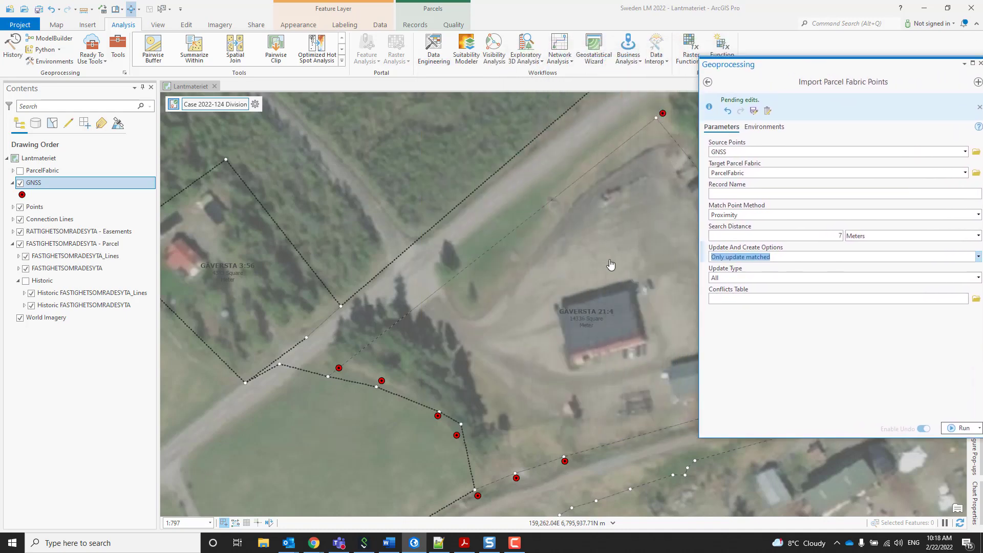
{"action": "left_click_drag", "start_coordinate": [610, 264], "coordinate": [470, 257]}
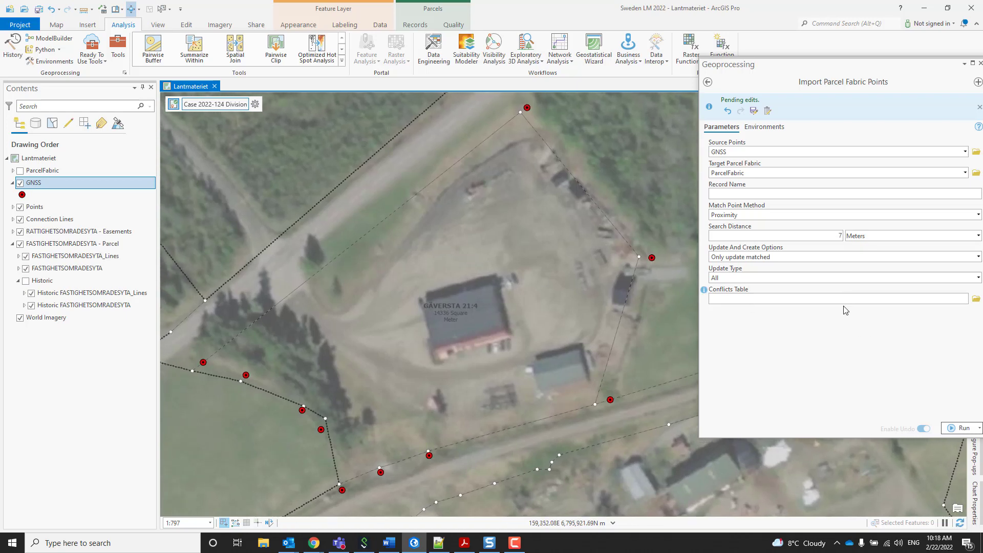
{"action": "left_click", "coordinate": [768, 110]}
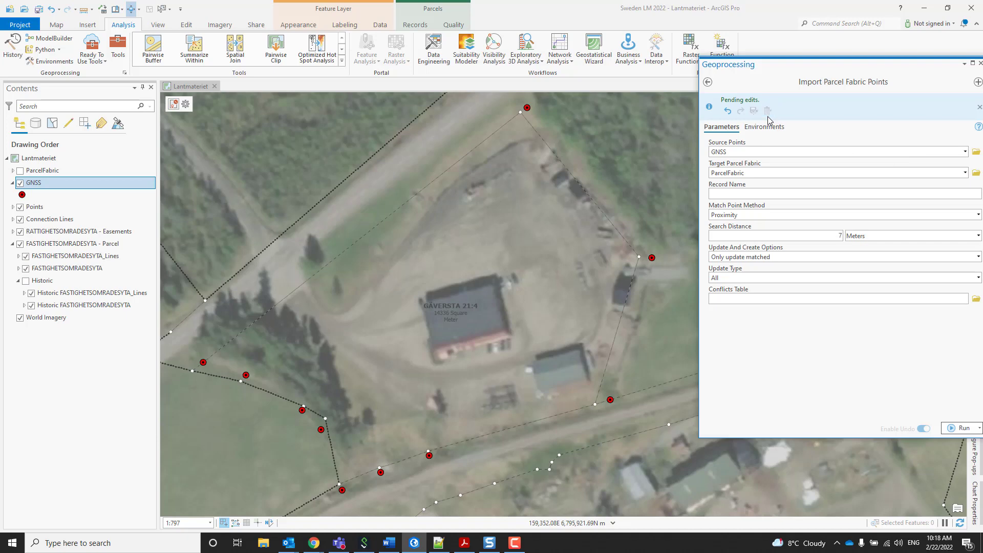
{"action": "left_click", "coordinate": [924, 429]}
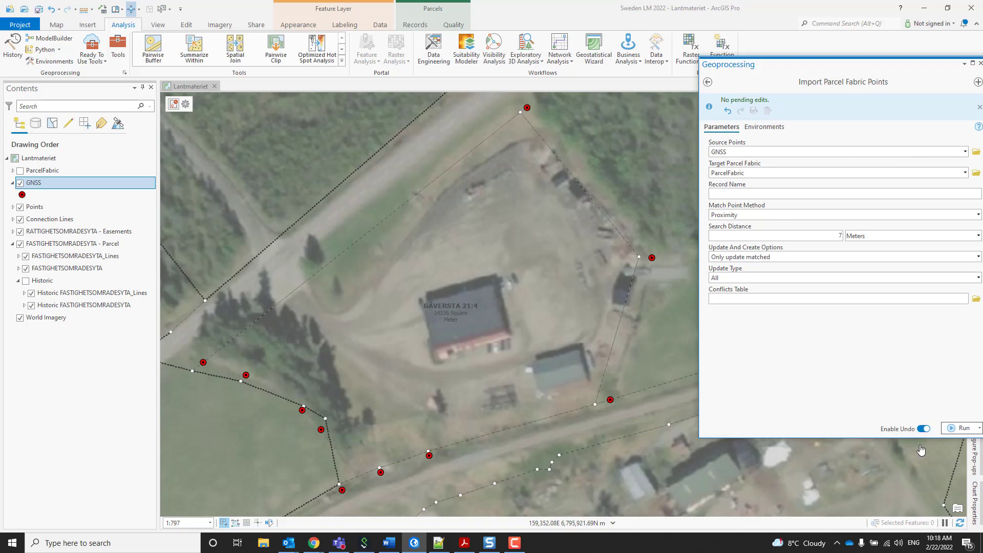
{"action": "left_click", "coordinate": [955, 429]}
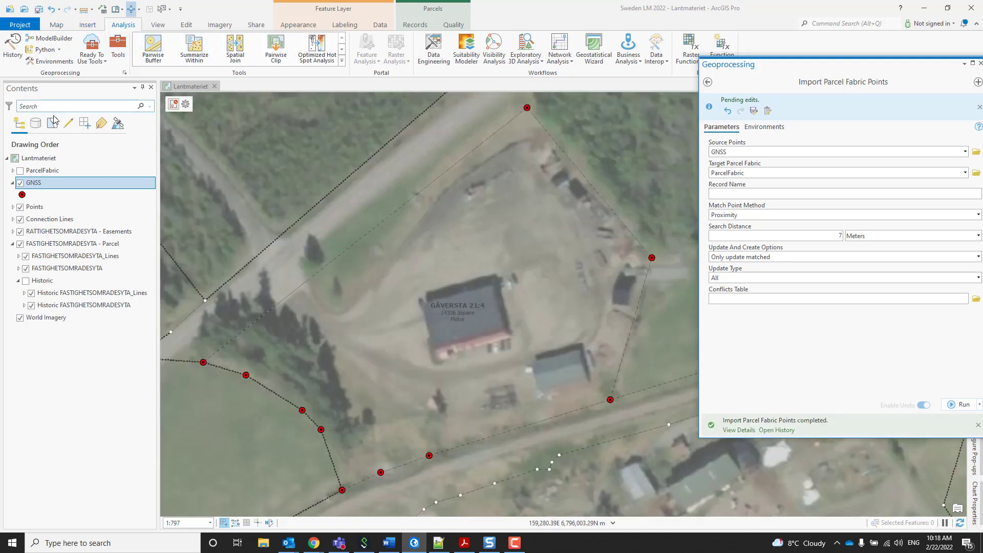
- Select parcel GÄVERSTA 21:4 with the GNSS layer hidden, and undo the hiding of that layer
{"action": "left_click", "coordinate": [20, 183]}
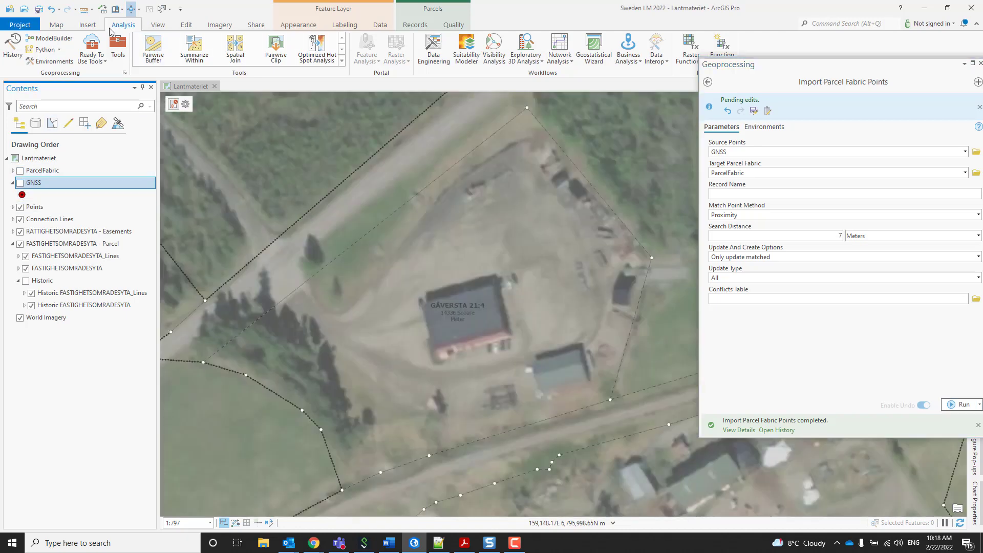
{"action": "left_click", "coordinate": [162, 8]}
{"action": "left_click", "coordinate": [468, 233]}
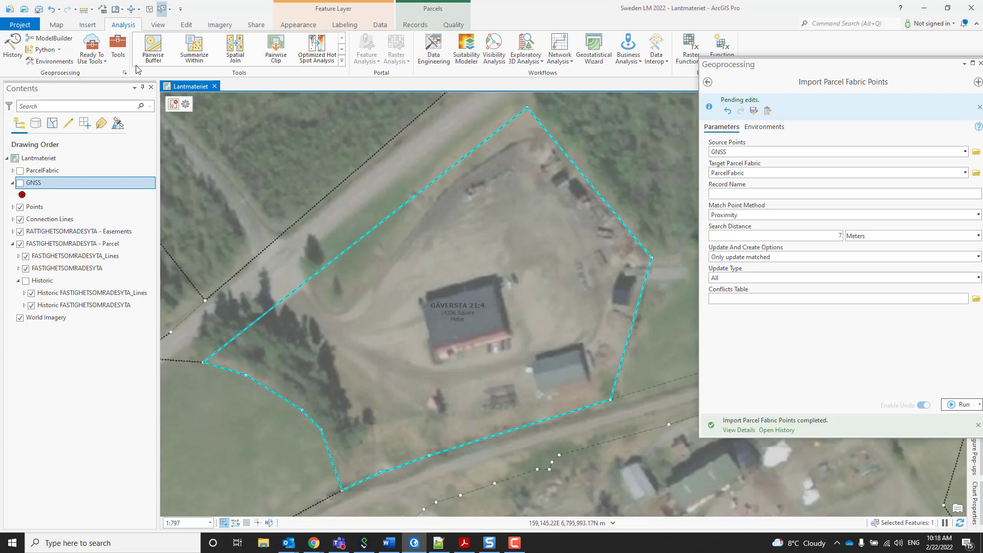
{"action": "left_click", "coordinate": [53, 12]}
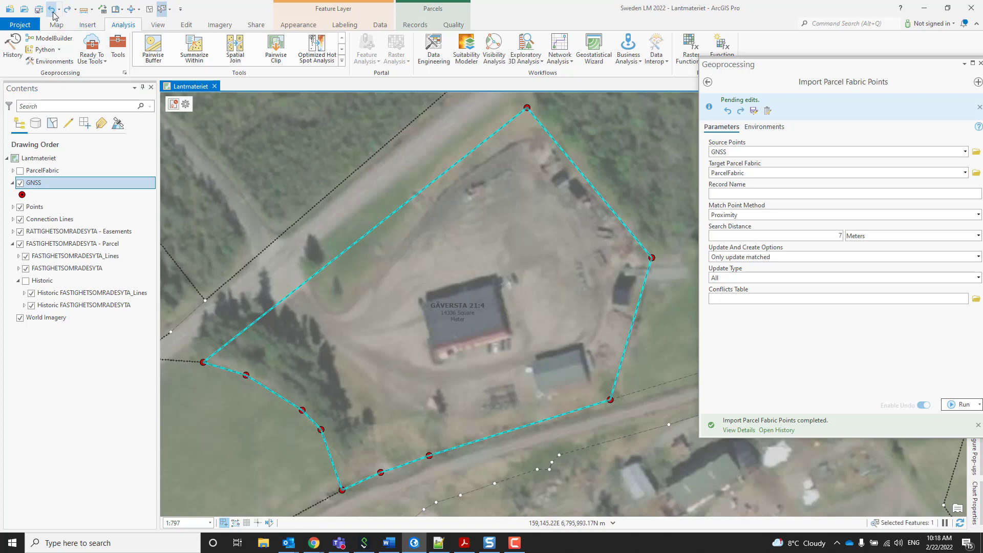
- Undo the parcel fabric point import and redo it to compare the boundary of GÄVERSTA 21:4 before and after
{"action": "left_click", "coordinate": [52, 12]}
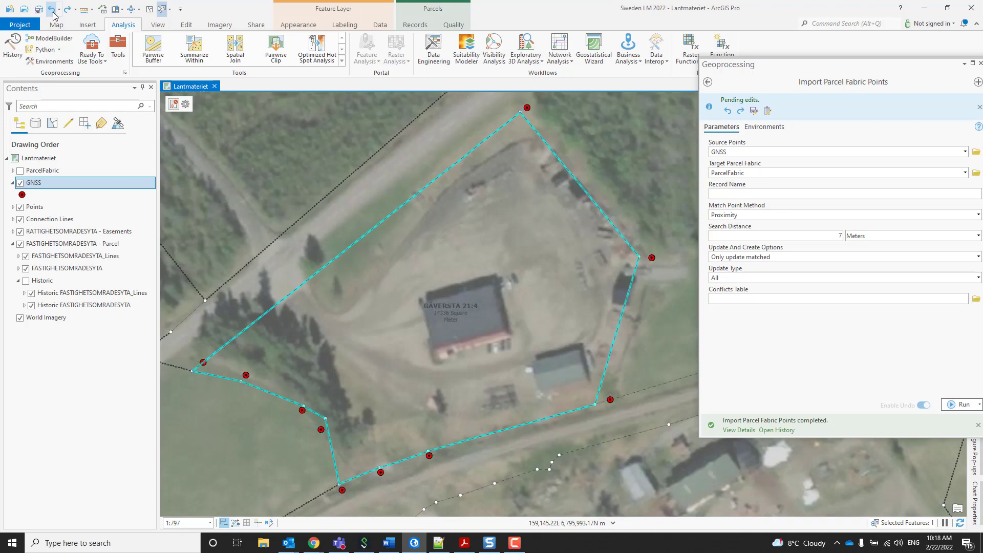
{"action": "left_click", "coordinate": [67, 9]}
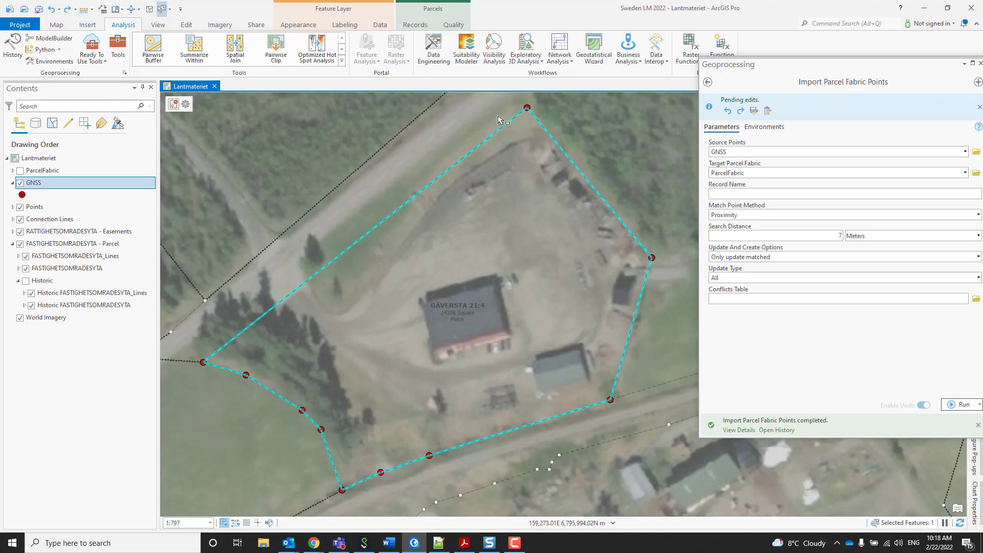
- Hide the GNSS layer, select the parcel's northernmost corner point, and open its attributes in a docked view
{"action": "left_click", "coordinate": [20, 183]}
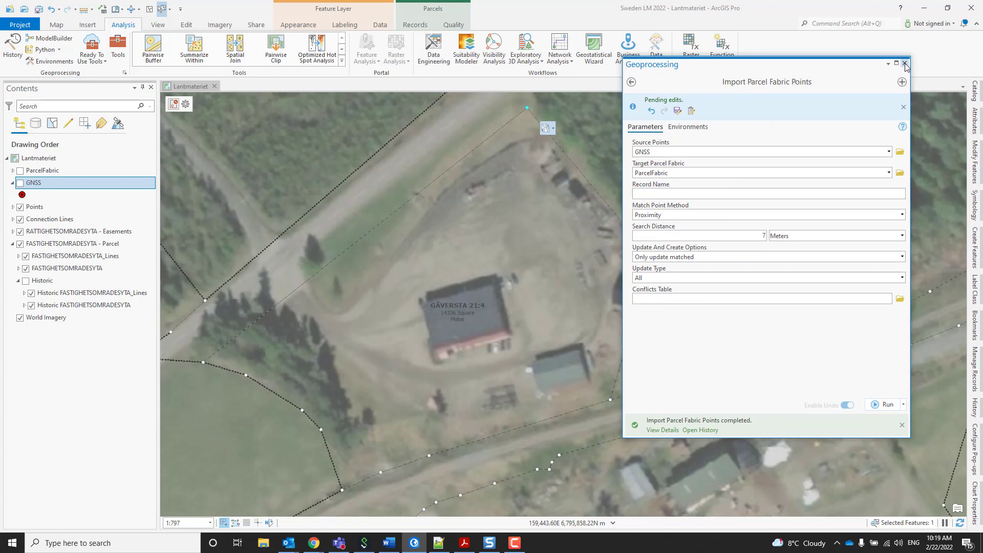
{"action": "left_click", "coordinate": [975, 122]}
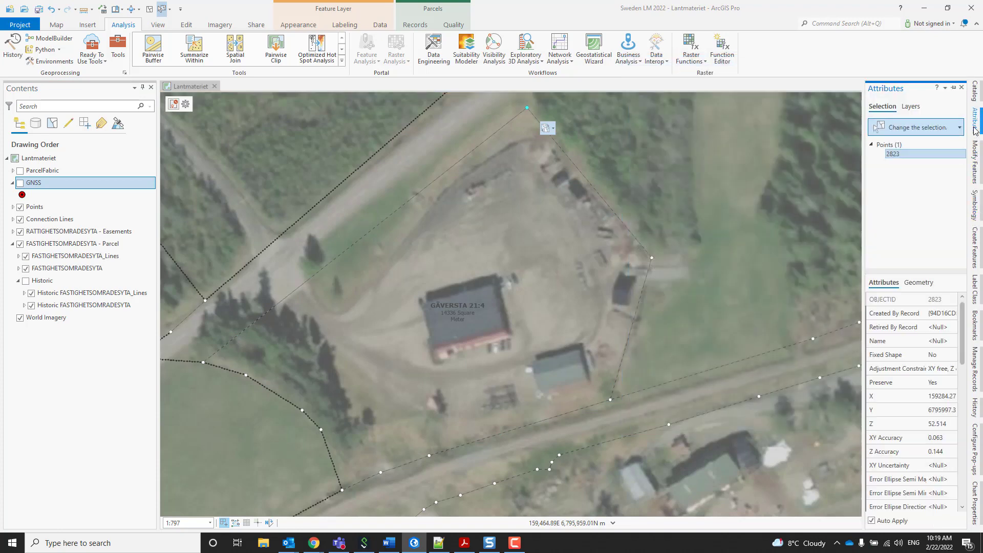
{"action": "left_click", "coordinate": [955, 89]}
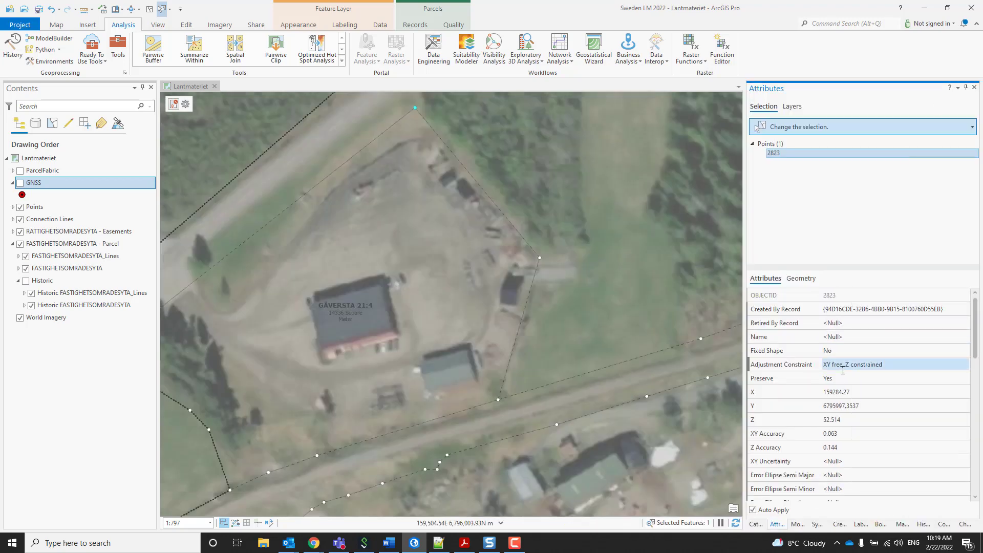
- Examine the X, Y and Z coordinate attributes of the selected northern corner point
{"action": "left_click", "coordinate": [866, 406]}
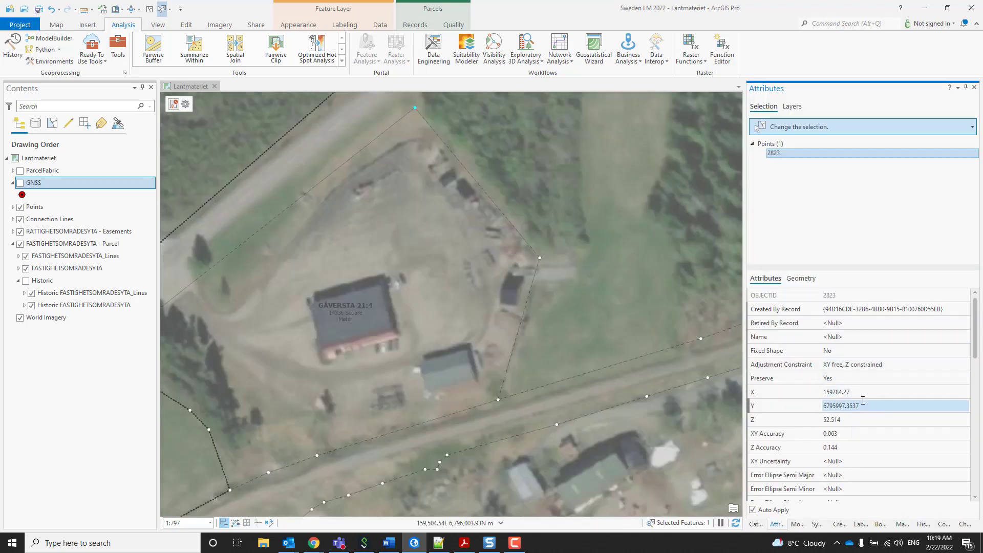
{"action": "left_click", "coordinate": [863, 395]}
{"action": "left_click", "coordinate": [865, 406]}
{"action": "left_click", "coordinate": [865, 419]}
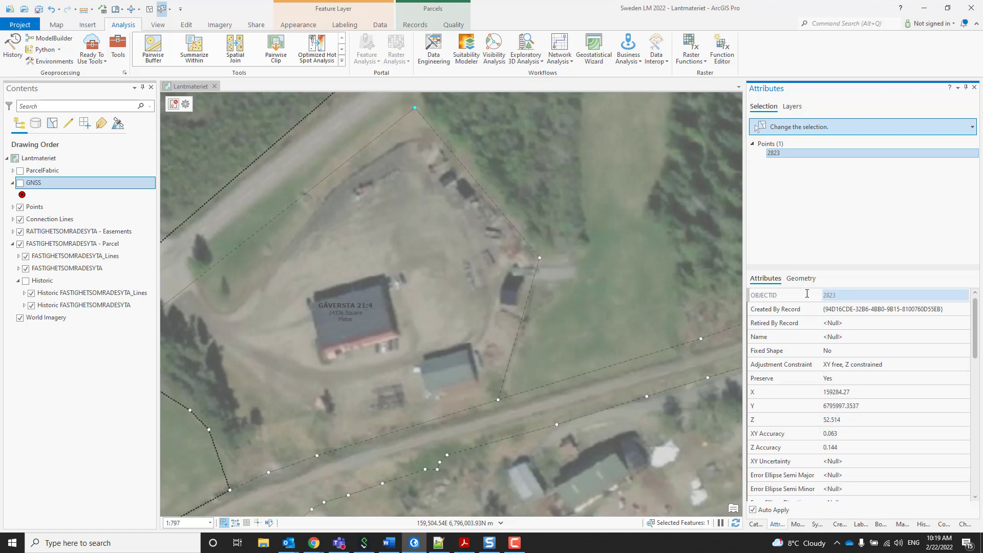
{"action": "left_click_drag", "start_coordinate": [505, 307], "coordinate": [539, 308]}
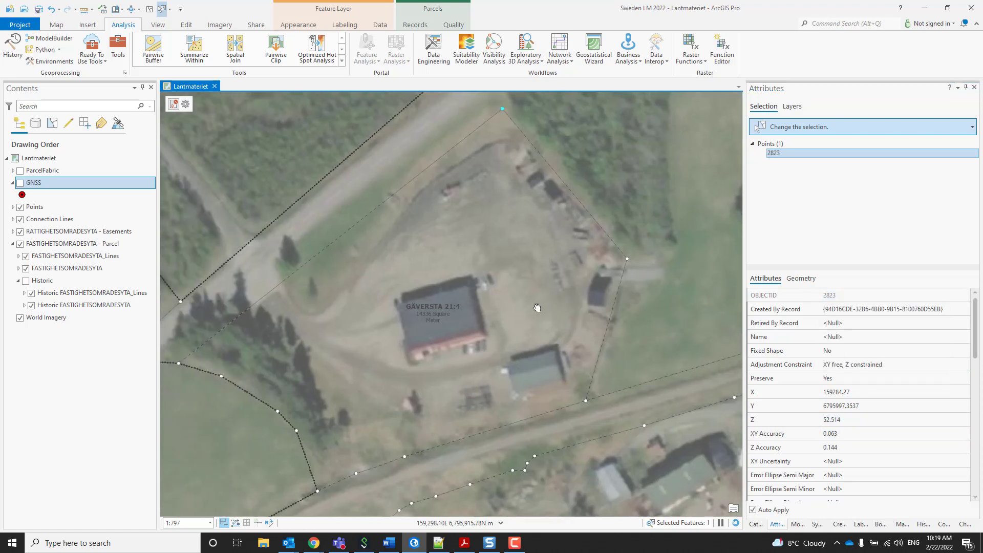